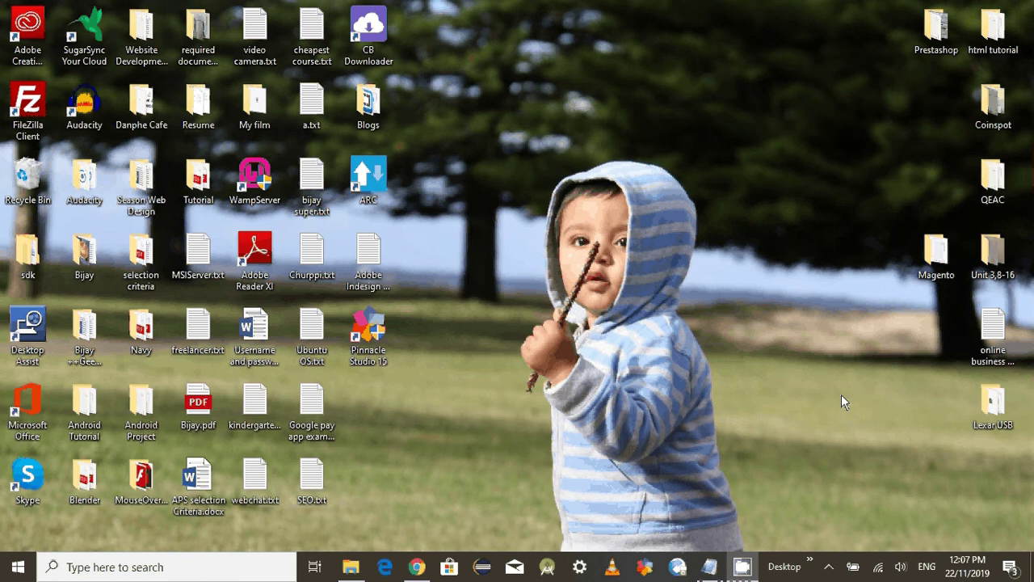
Step: Switch to Chrome and open the drphotography.elsebazaar.com storefront in a new tab
left_click(417, 566)
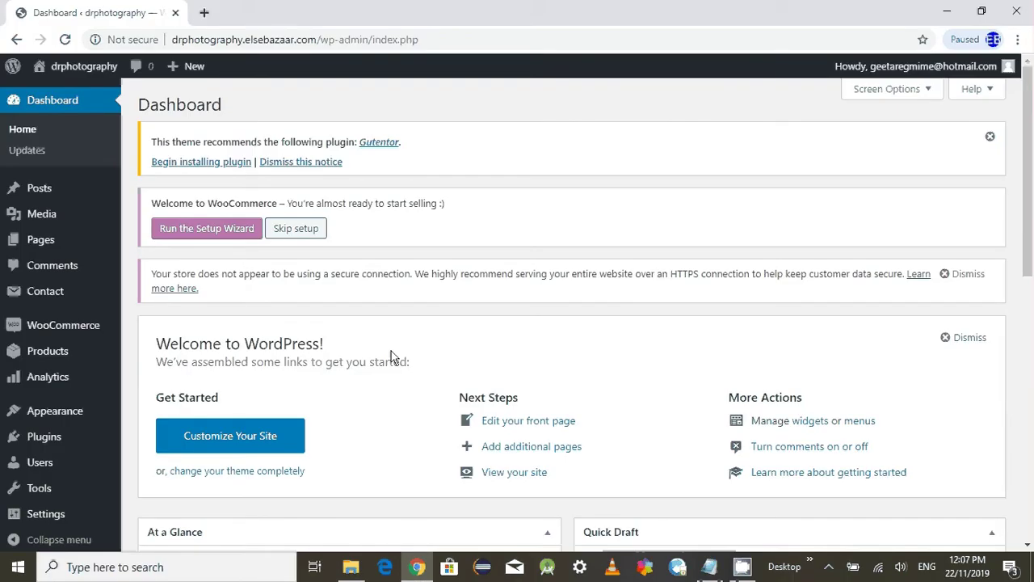
left_click(207, 16)
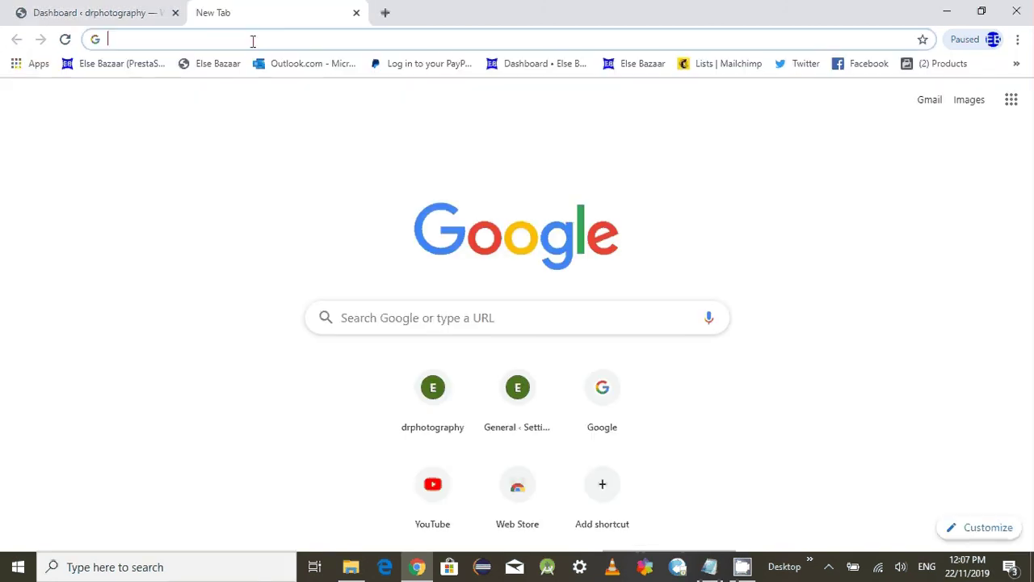
type("dr")
key("Right")
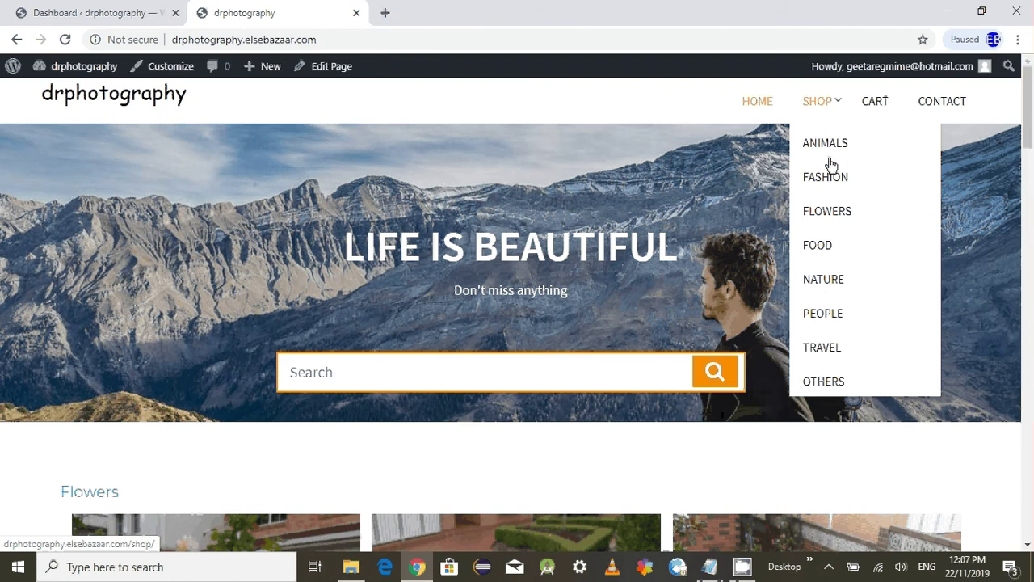
Step: Open the shop's Flowers category and add the Red Rose product to the cart
left_click(830, 161)
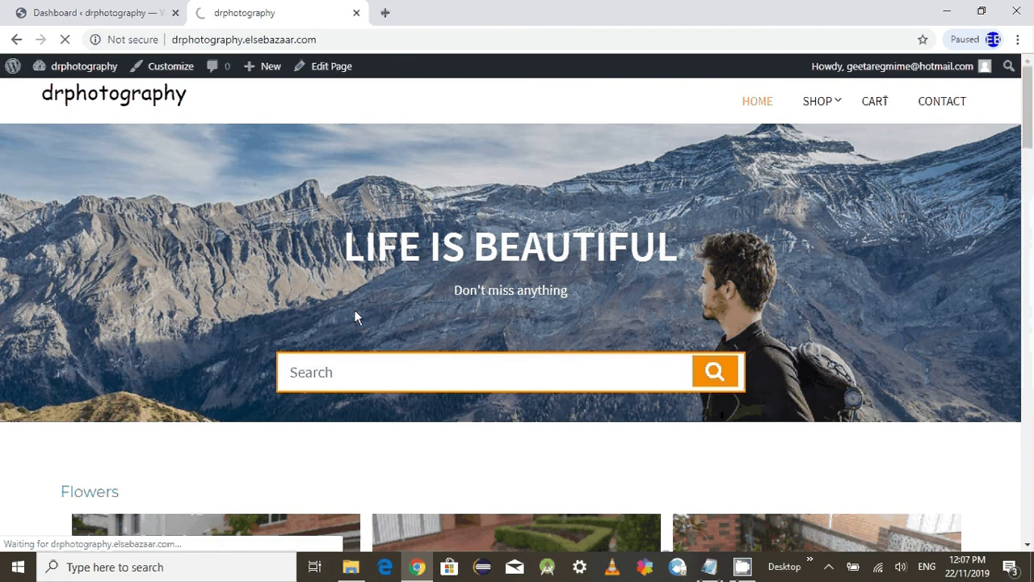
scroll(352, 319, "down", 10)
scroll(349, 320, "down", 3)
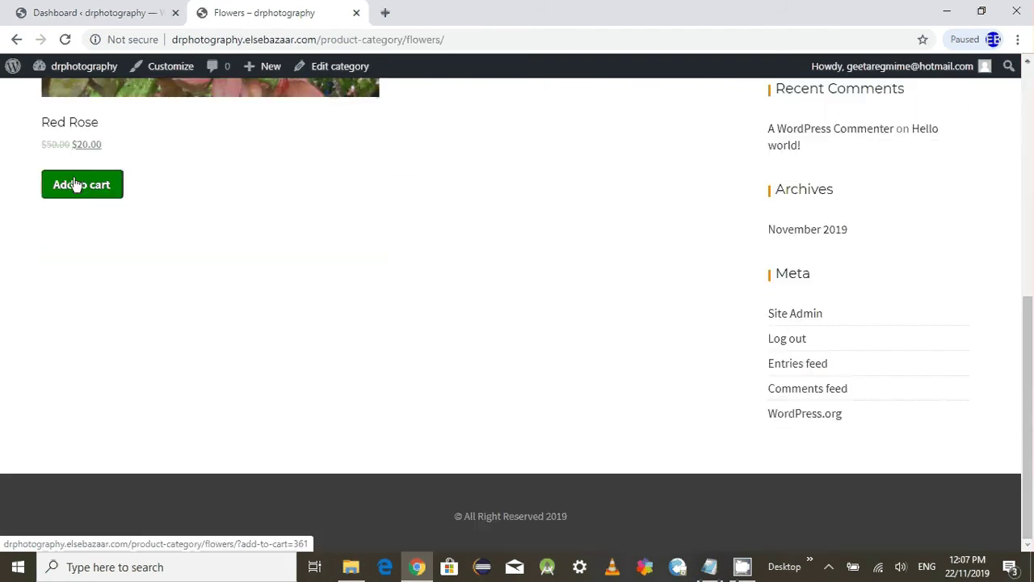
left_click(80, 186)
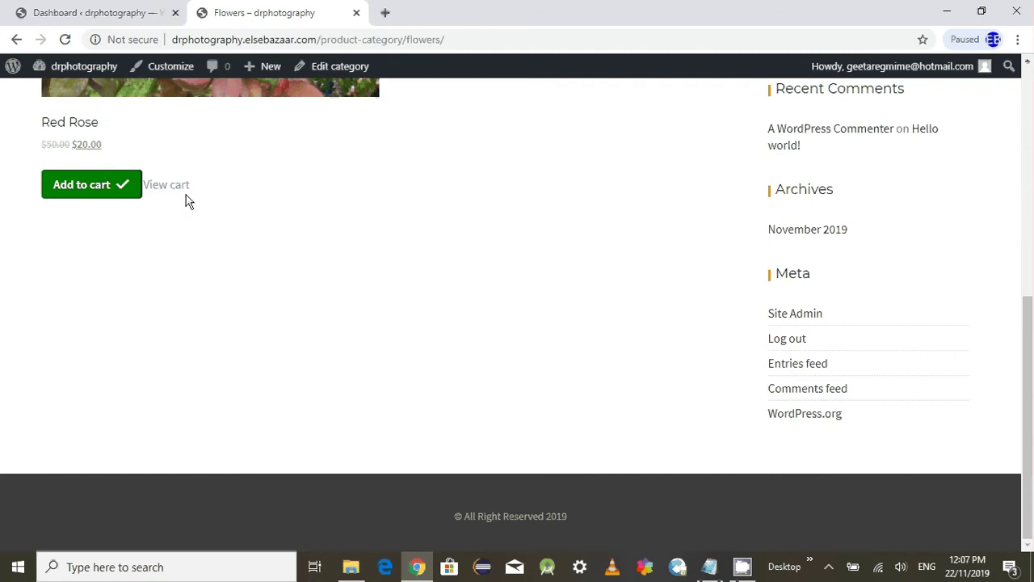
Step: View the cart and proceed to checkout
left_click(165, 185)
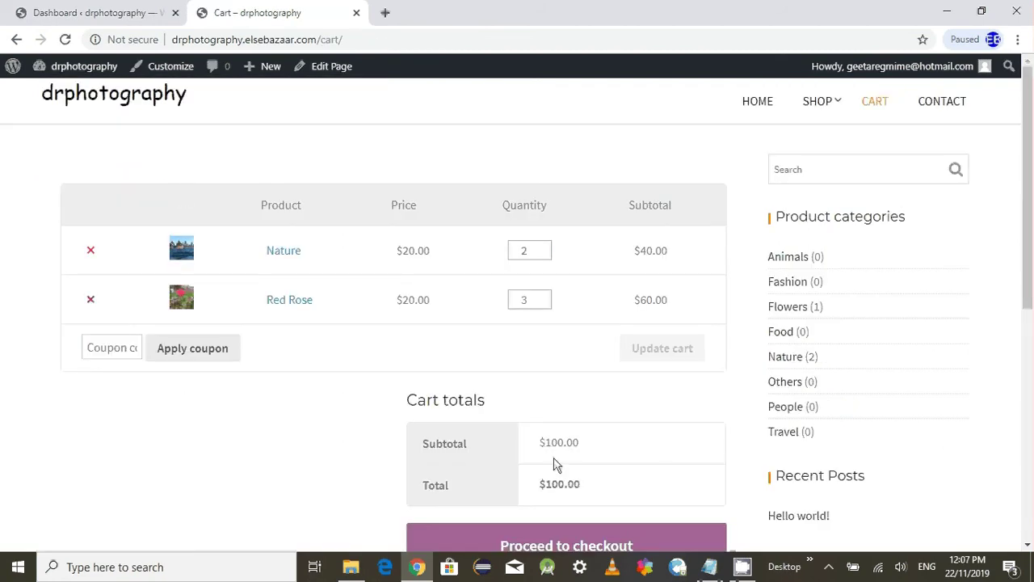
left_click_drag(1029, 110, 1029, 112)
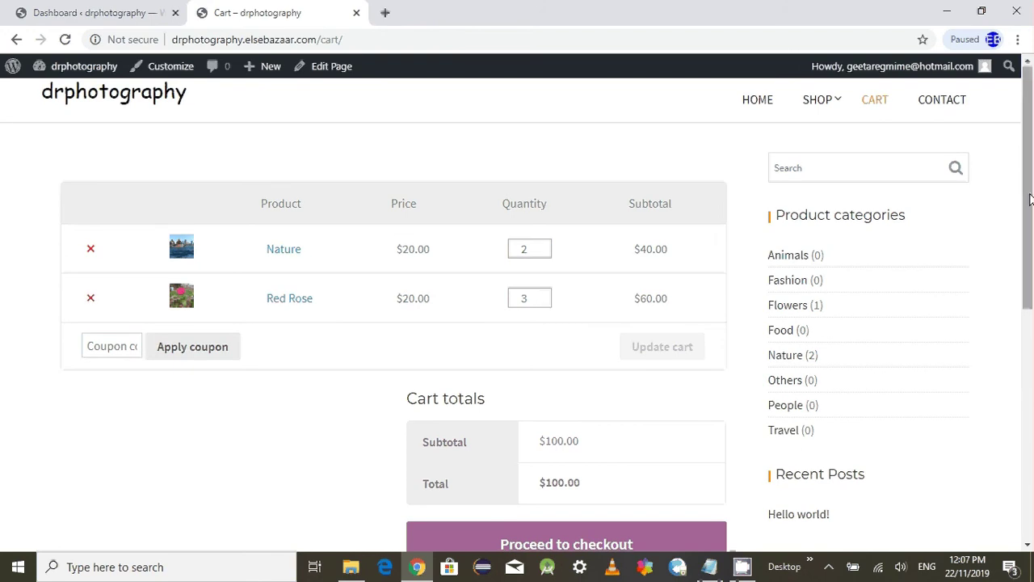
scroll(1028, 198, "down", 3)
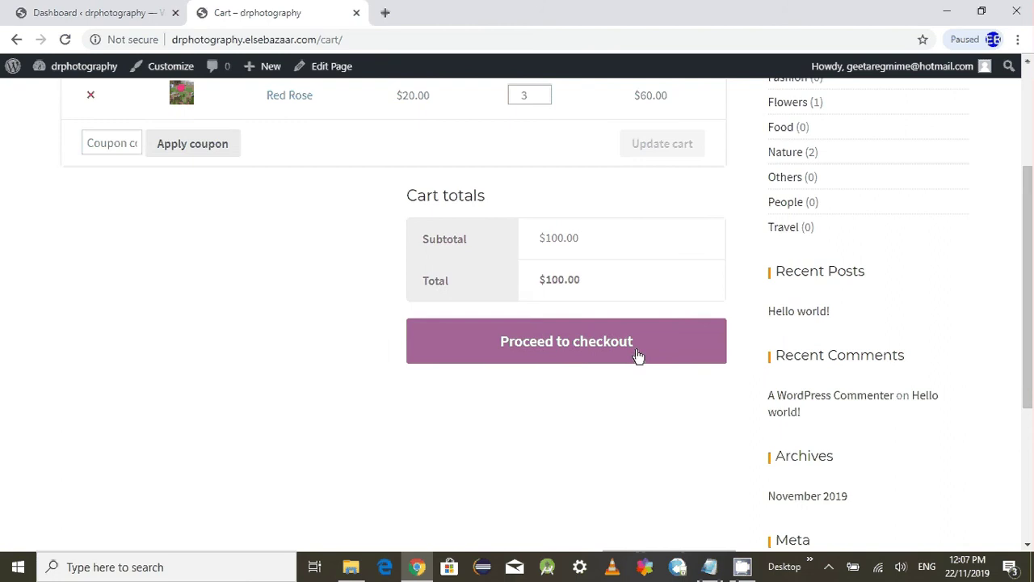
left_click(638, 355)
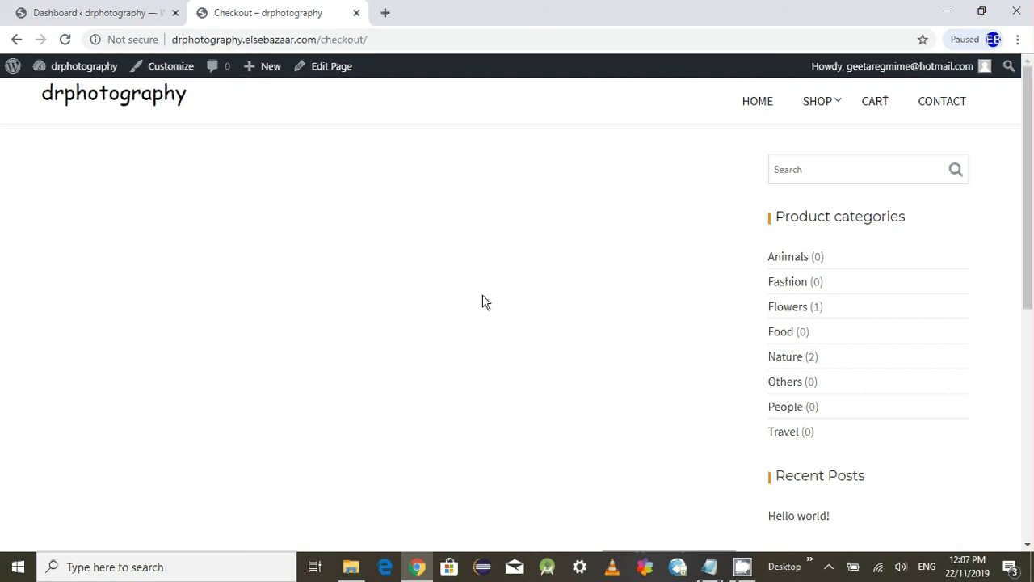
Step: Open the Checkout page for editing in the WordPress admin and compare it with the live checkout page
left_click(95, 18)
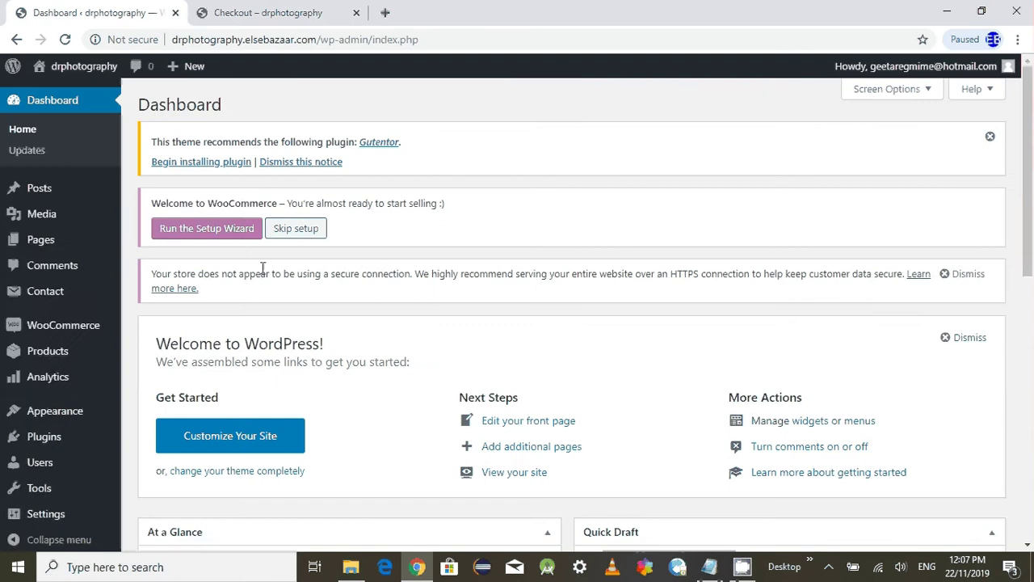
left_click(36, 244)
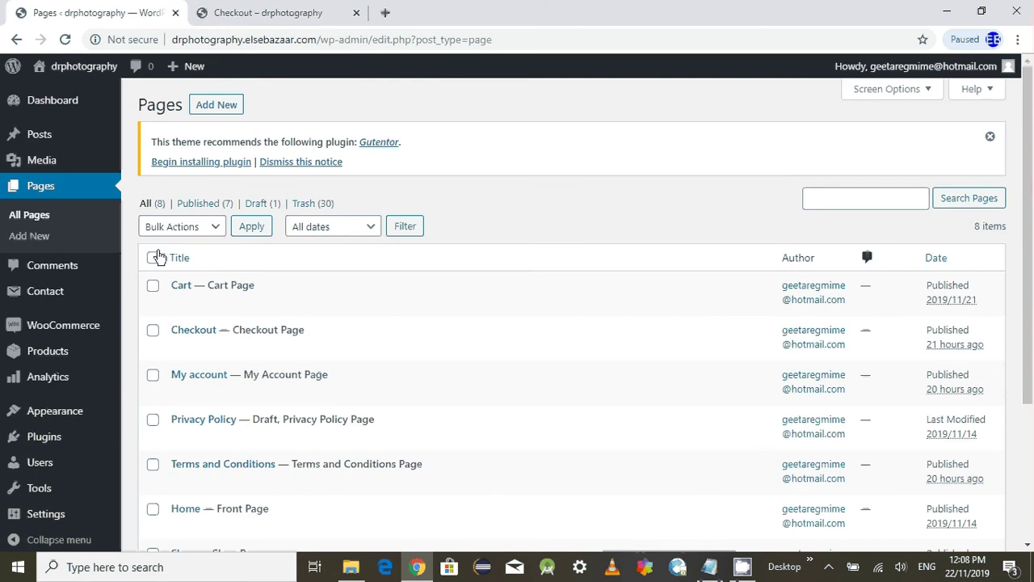
mouse_move(239, 297)
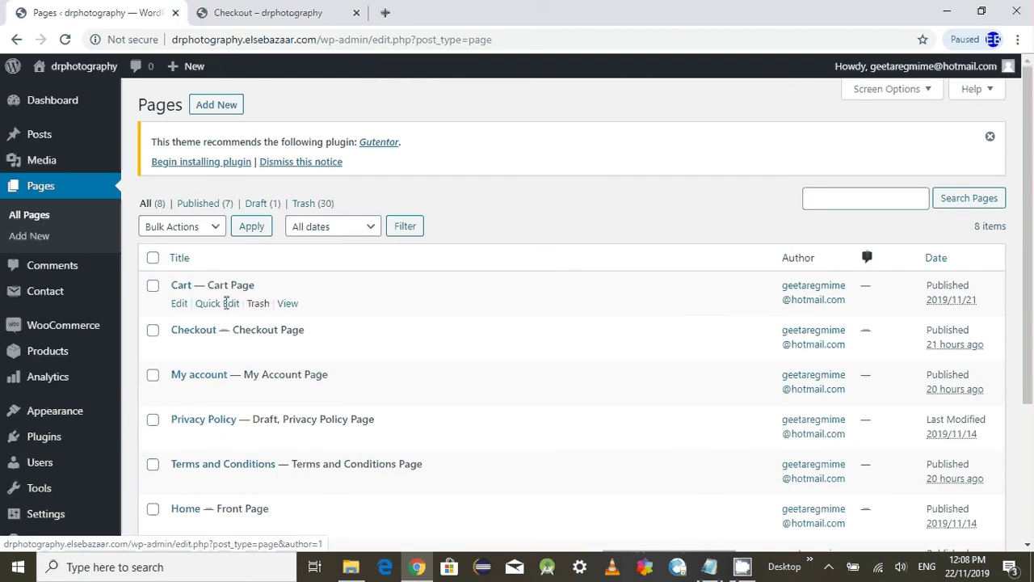
mouse_move(242, 347)
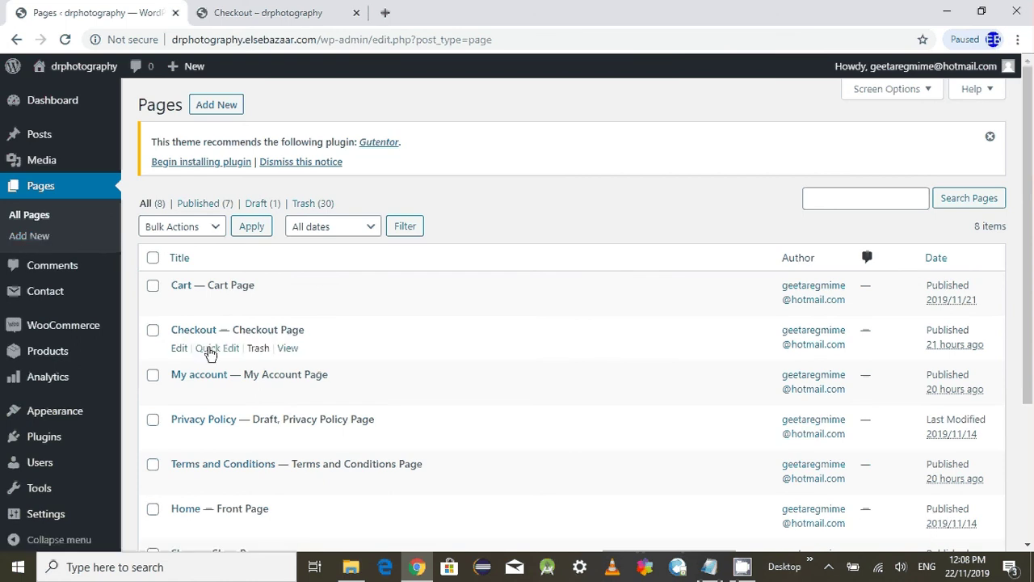
left_click(179, 349)
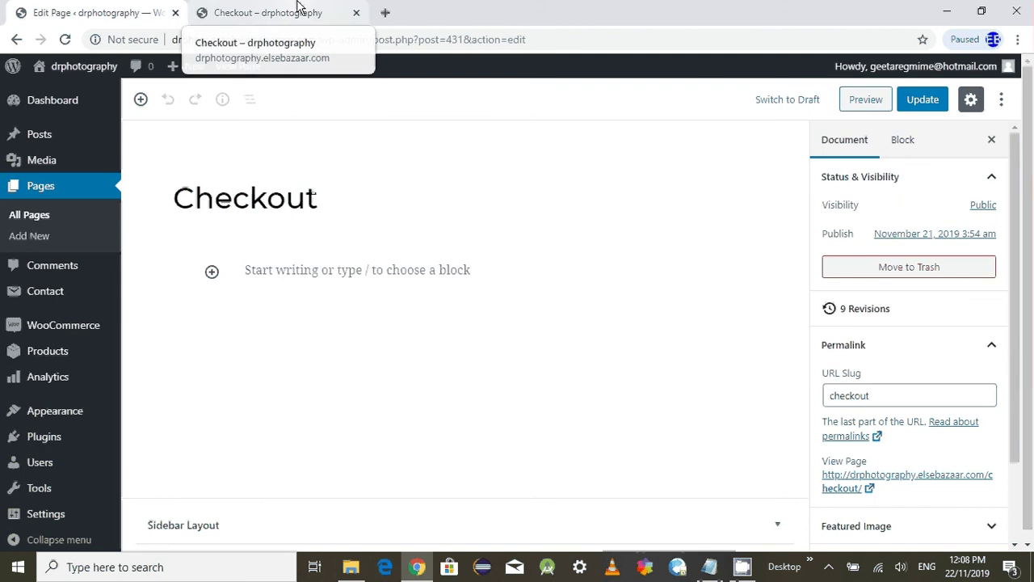
left_click(267, 12)
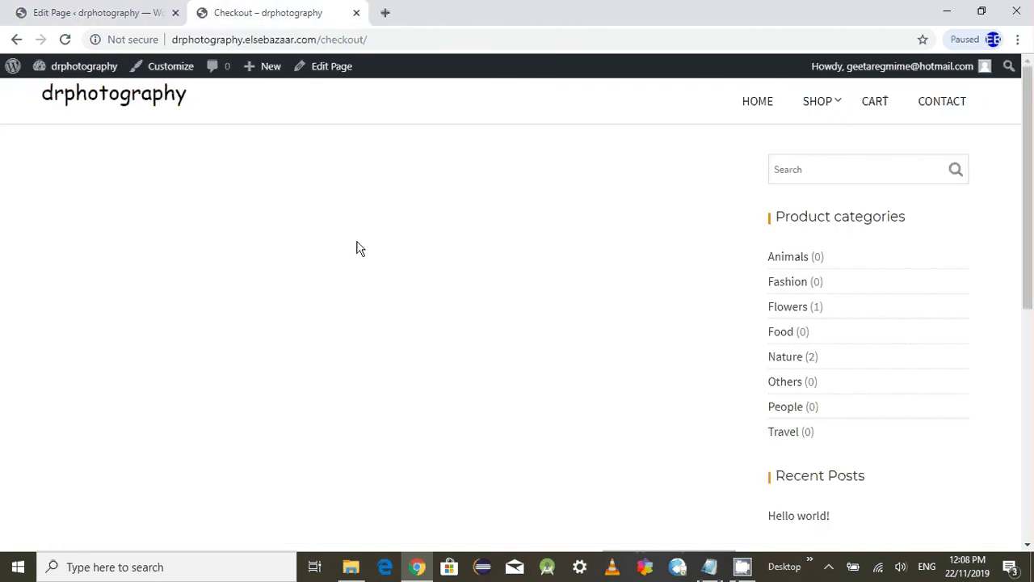
left_click(120, 15)
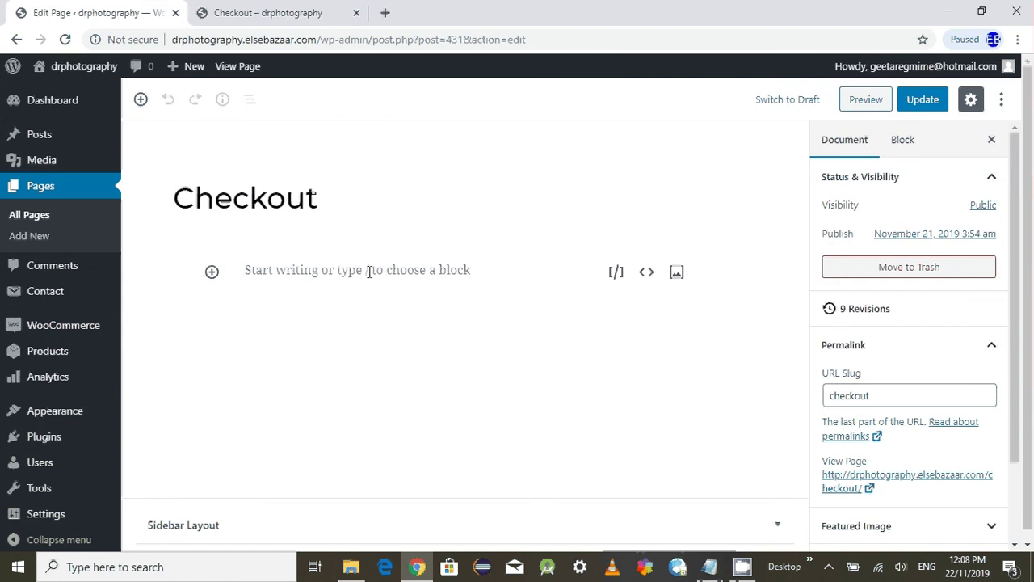
Step: Add a paragraph reading "Checkout" to the page, update it and reload the live checkout page
left_click(369, 270)
type("Checkout")
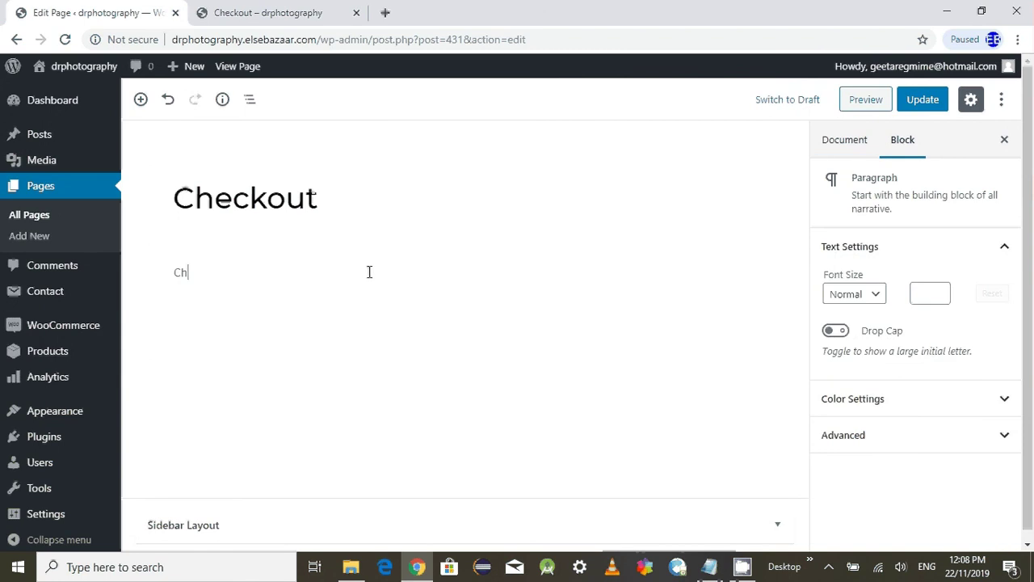
left_click(939, 103)
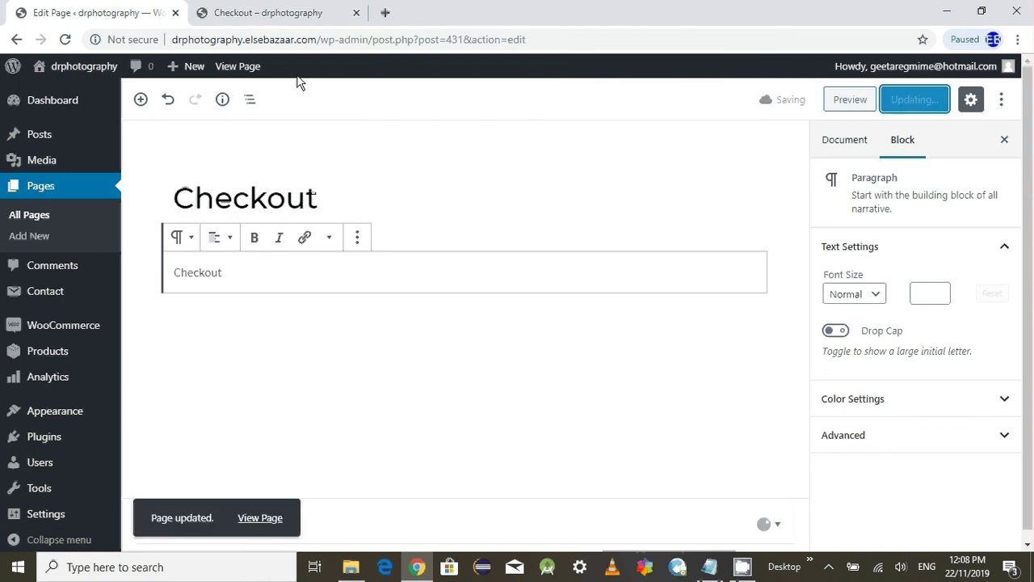
left_click(267, 14)
left_click(65, 39)
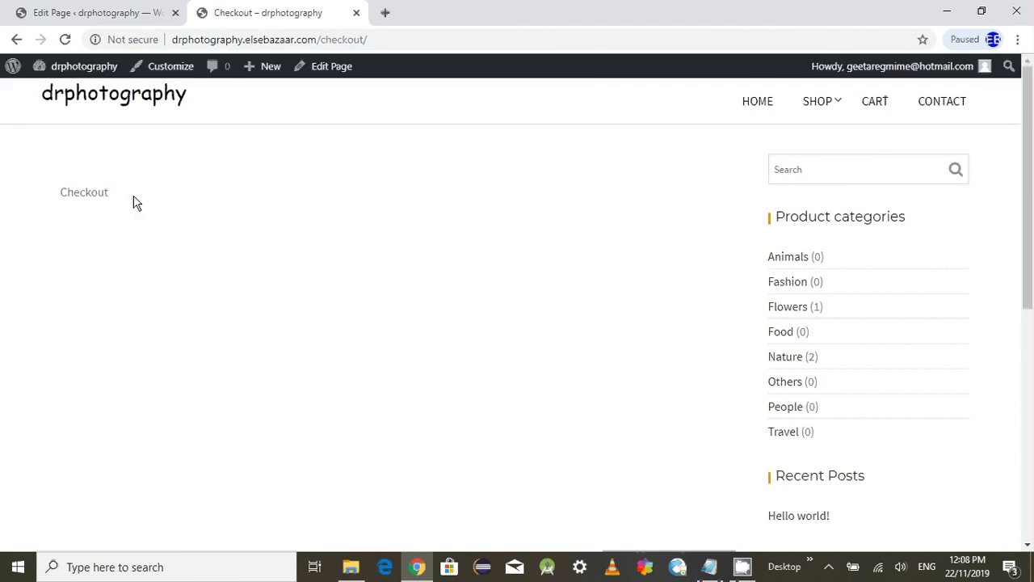
Step: Delete the "Checkout" paragraph text from the body of the page in the editor
left_click(102, 12)
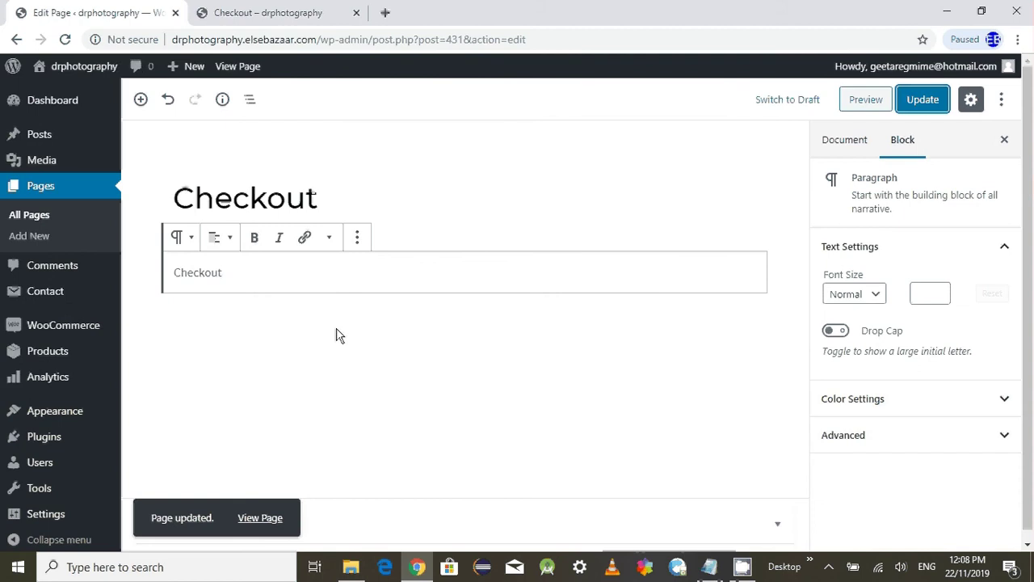
left_click_drag(222, 272, 187, 279)
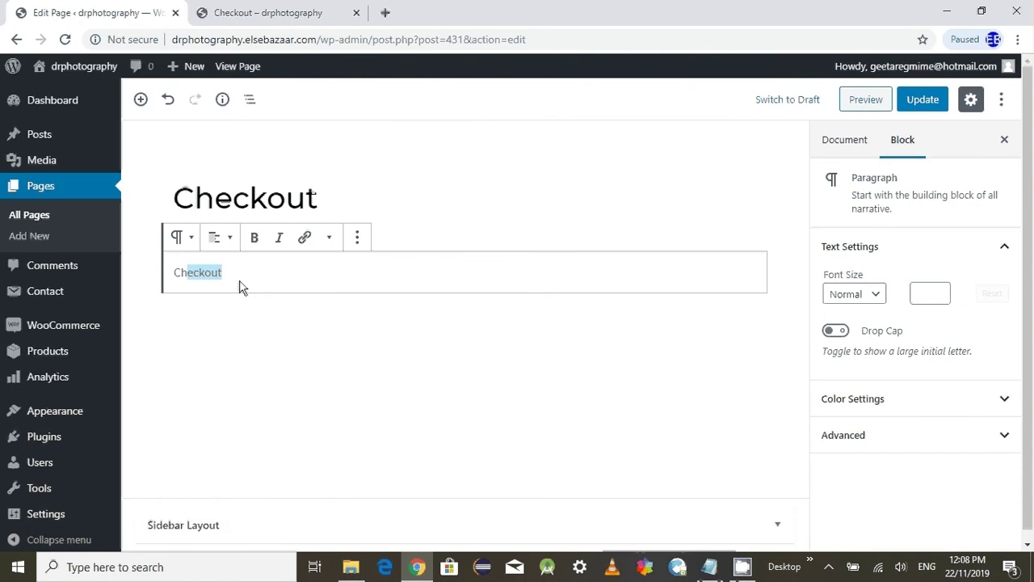
left_click(275, 25)
left_click(76, 23)
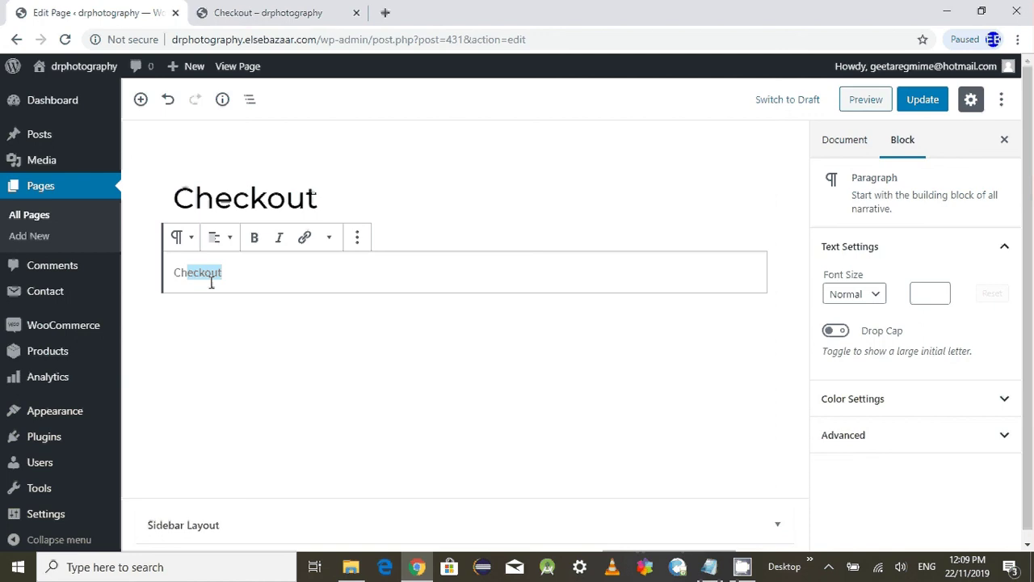
left_click(261, 16)
left_click(99, 12)
left_click_drag(243, 275, 165, 272)
key("BackSpace")
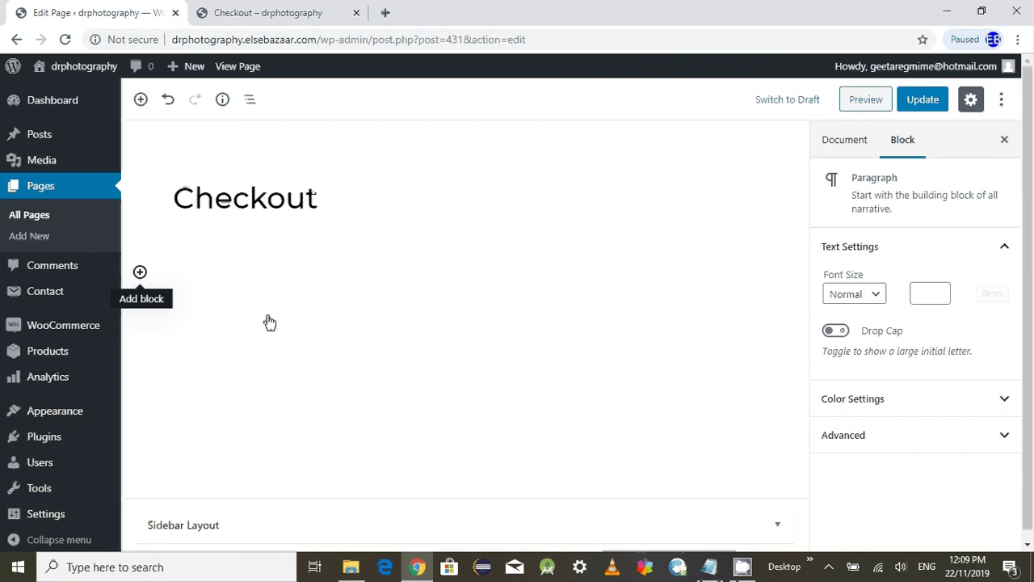
Step: Insert a Shortcode block from the Widgets category into the Checkout page body
left_click(140, 272)
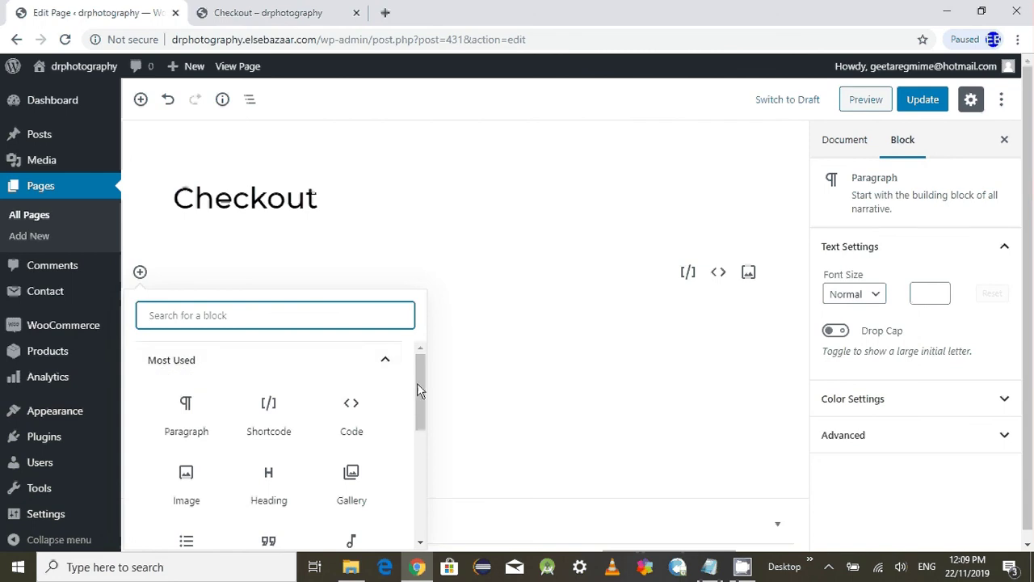
left_click_drag(417, 383, 419, 492)
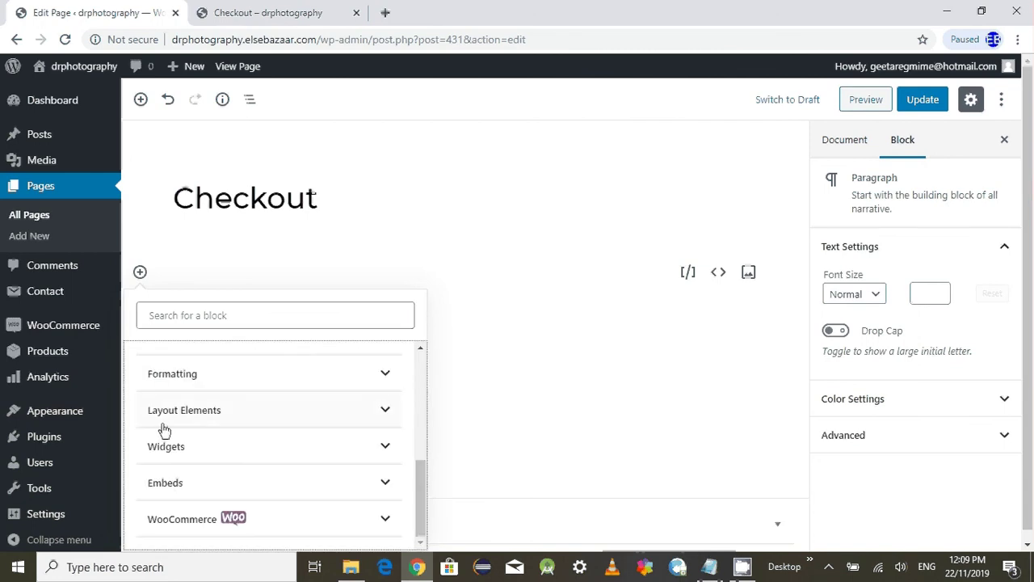
left_click(386, 450)
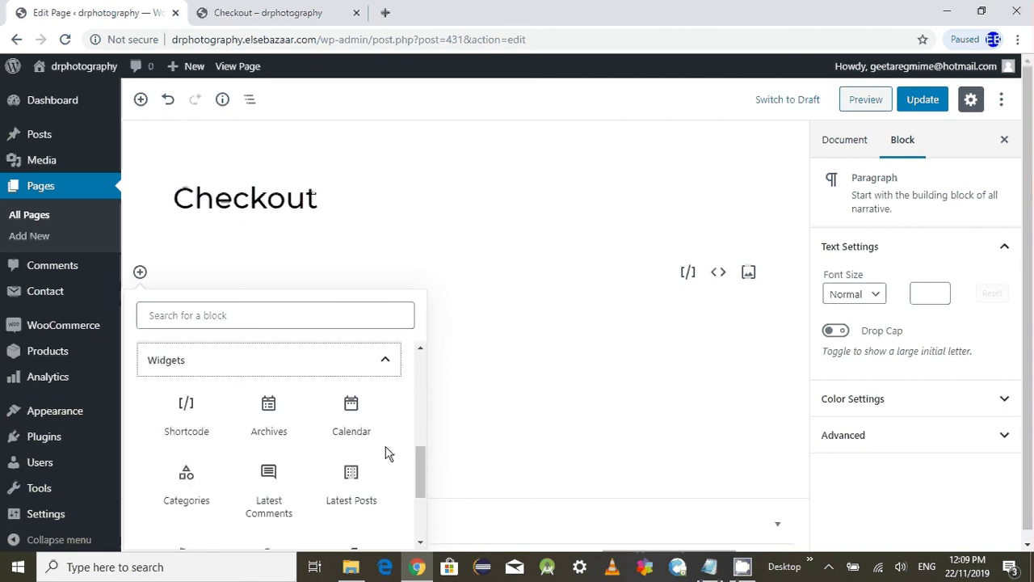
left_click(198, 418)
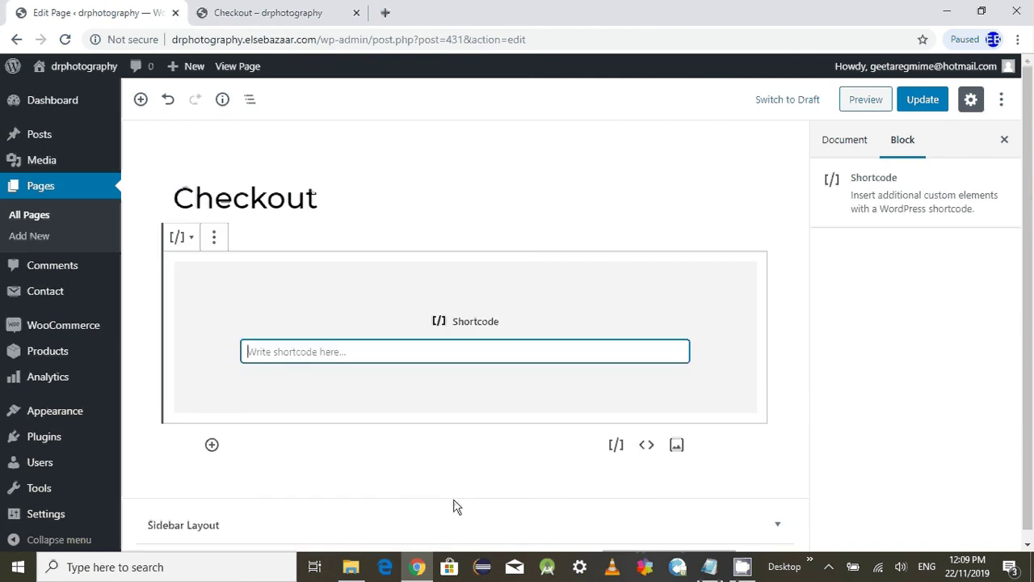
Step: Copy the [woocommerce_checkout] shortcode from the Notepad file and return to the page editor
left_click(709, 566)
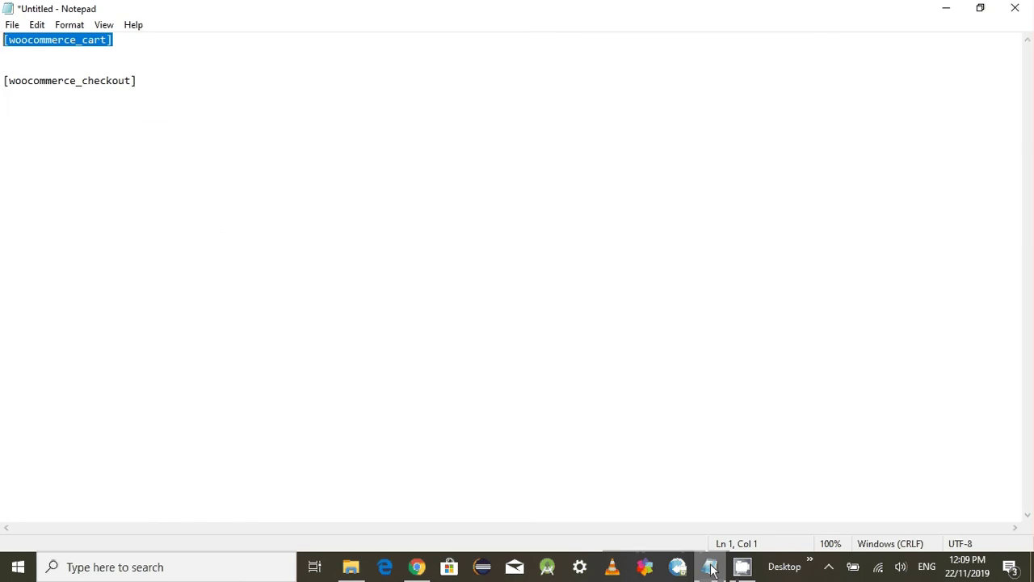
left_click(4, 81)
left_click_drag(4, 81, 150, 83)
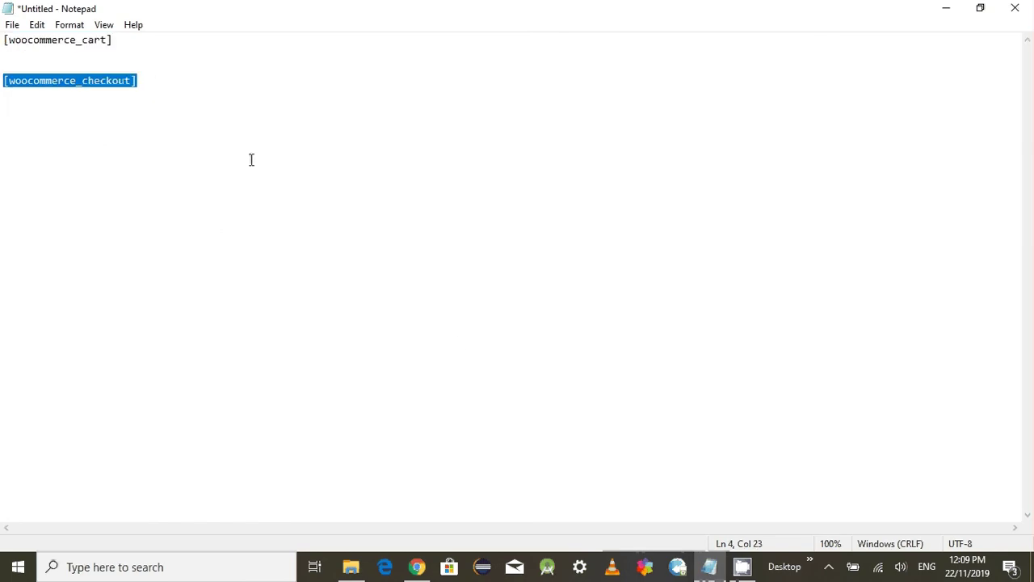
left_click(717, 570)
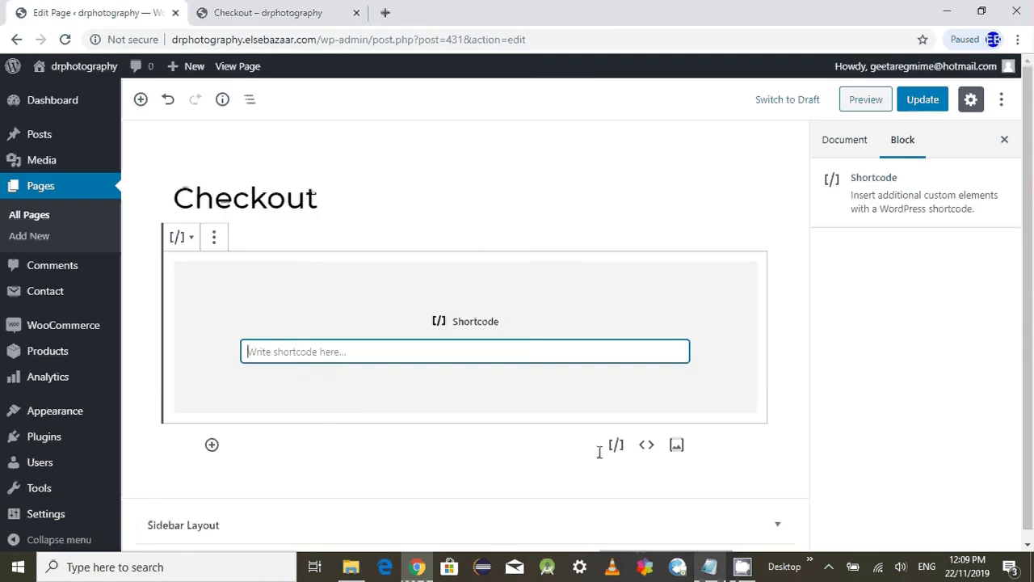
Step: Enter [woocommerce_checkout] in the Shortcode block and update the Checkout page
left_click(313, 356)
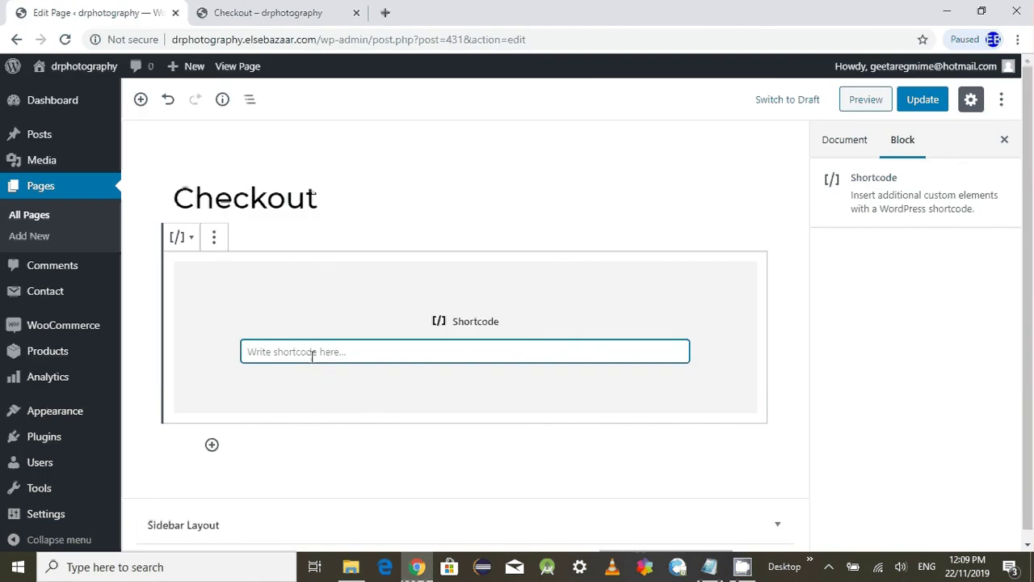
type("[woocommerce_checkout]")
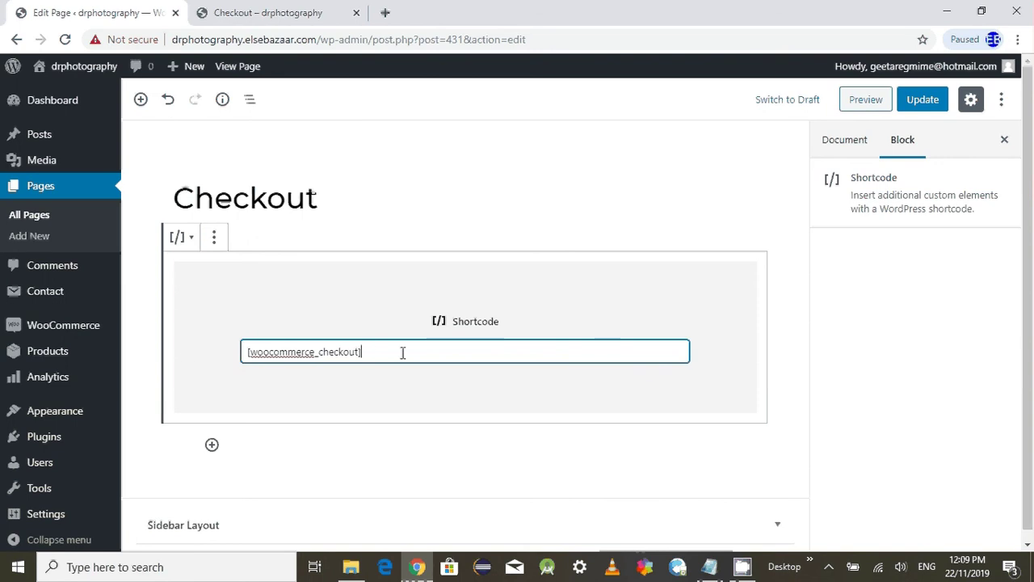
key("Home")
left_click(369, 351)
left_click(922, 100)
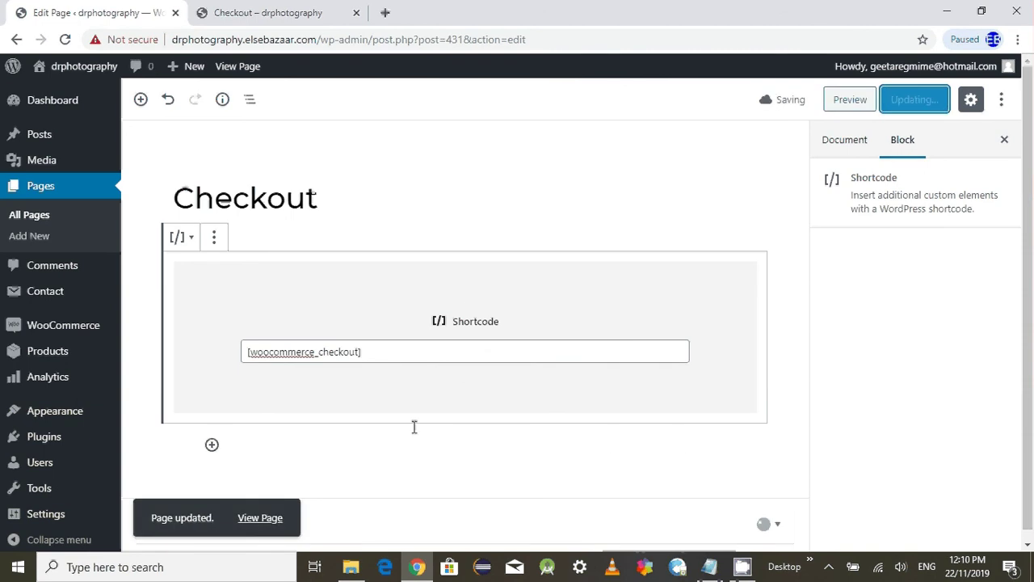
Step: Reload the storefront Checkout page and check it from the coupon and billing sections through to the payment section
left_click(271, 13)
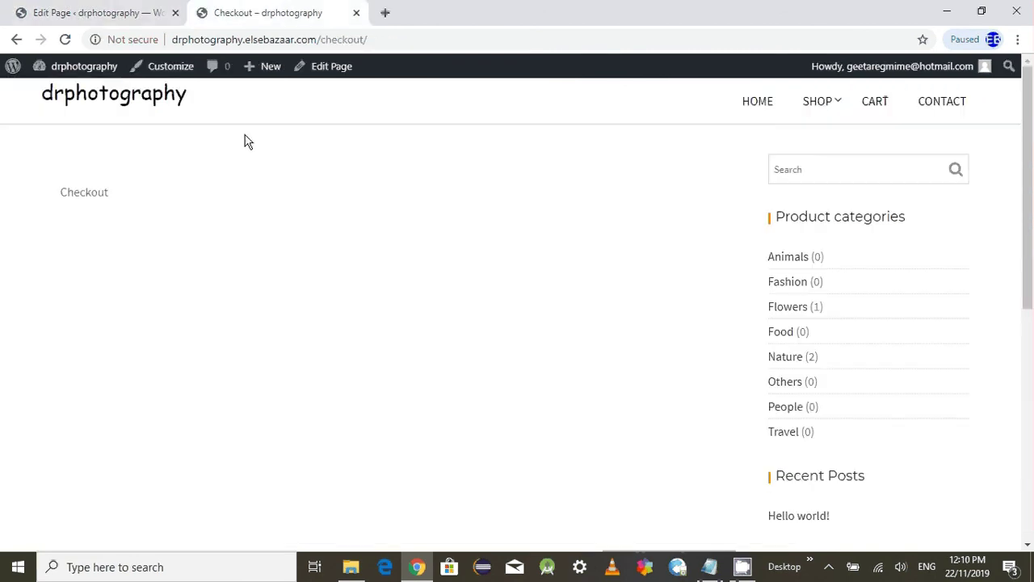
left_click(65, 38)
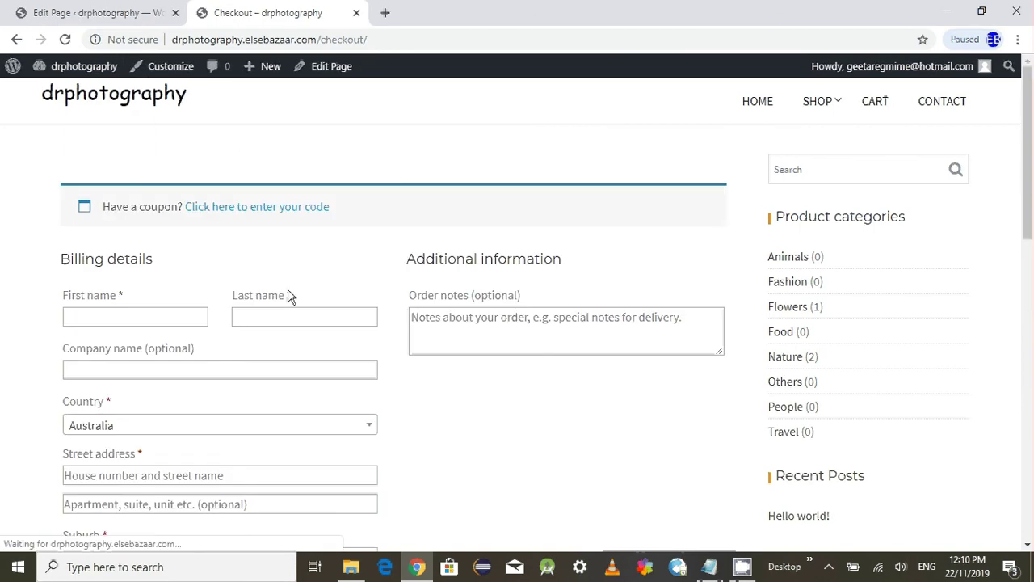
scroll(288, 295, "down", 15)
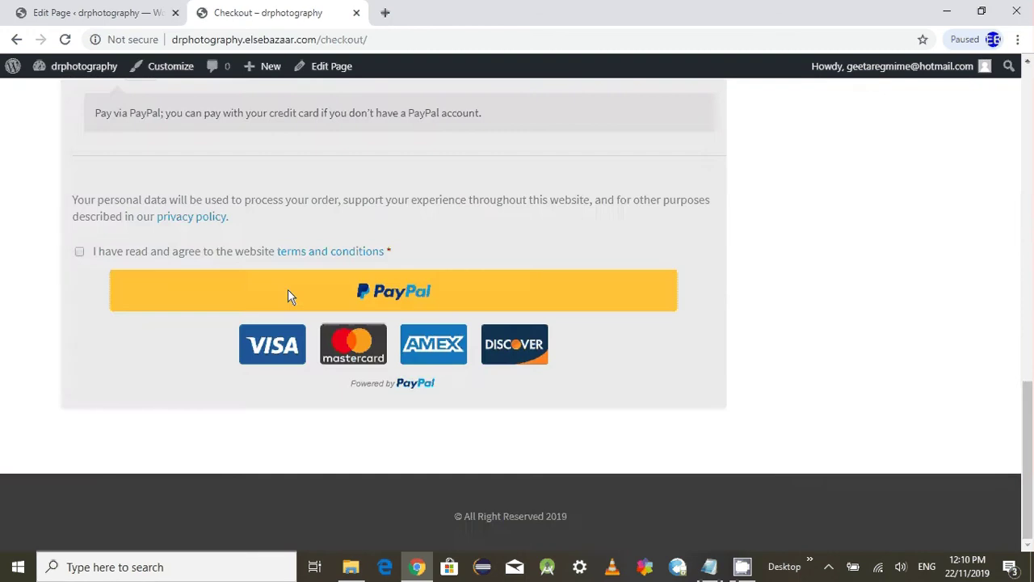
scroll(288, 295, "up", 11)
scroll(288, 294, "down", 10)
scroll(288, 294, "up", 13)
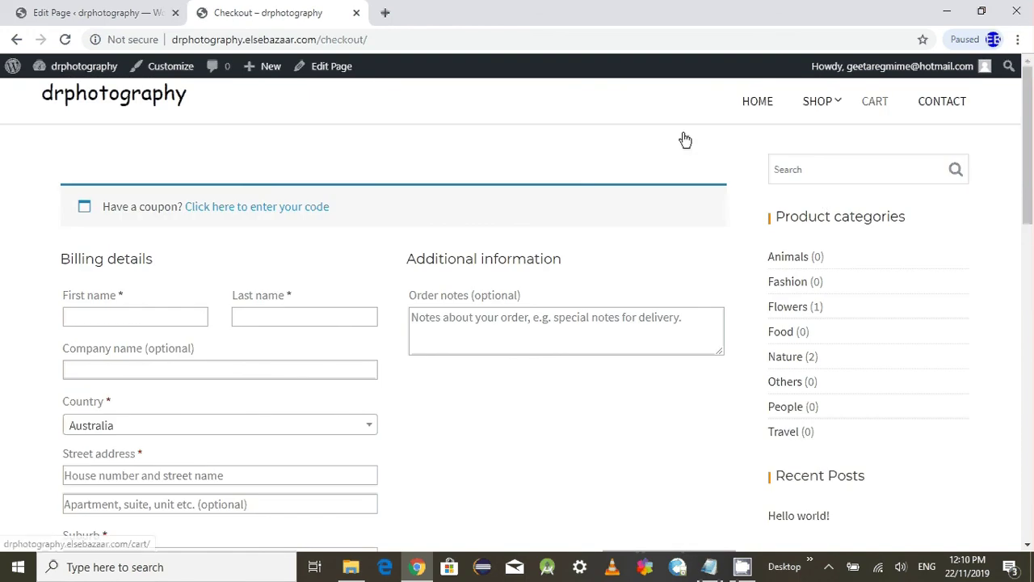
Step: Return to the store's Cart page, review its contents and totals, and proceed to checkout from there
left_click(17, 40)
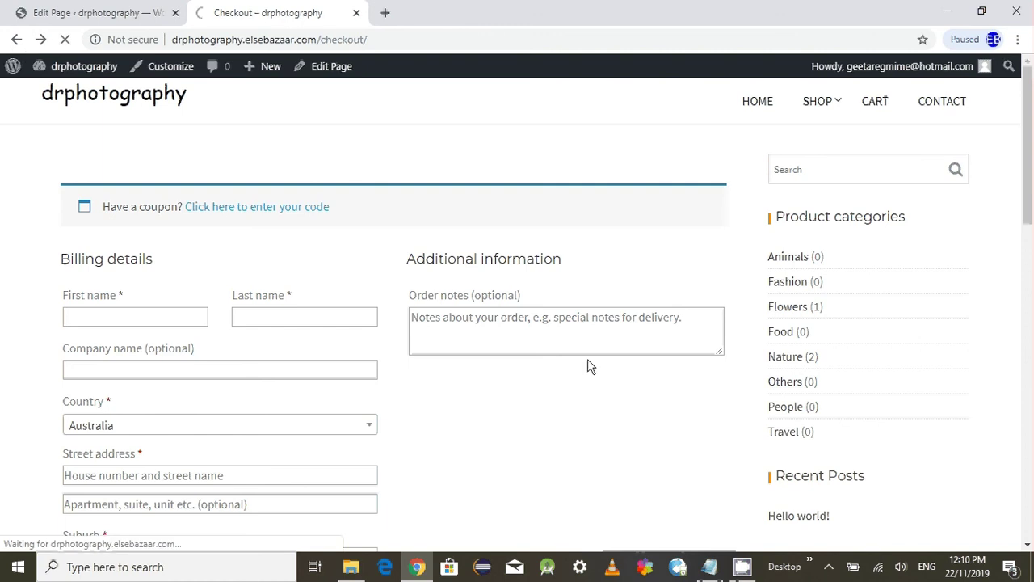
scroll(587, 359, "down", 15)
scroll(588, 359, "up", 15)
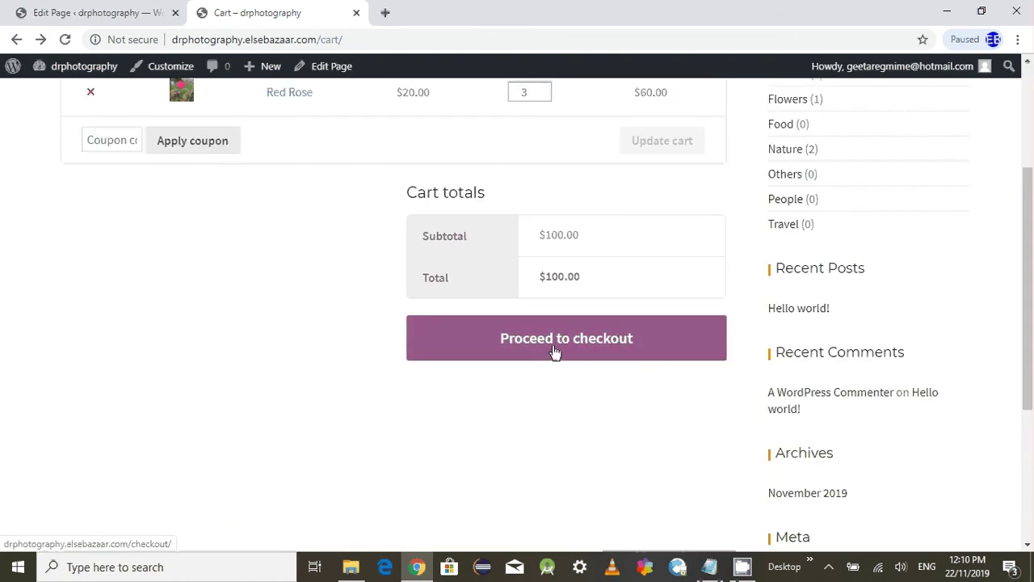
left_click(633, 355)
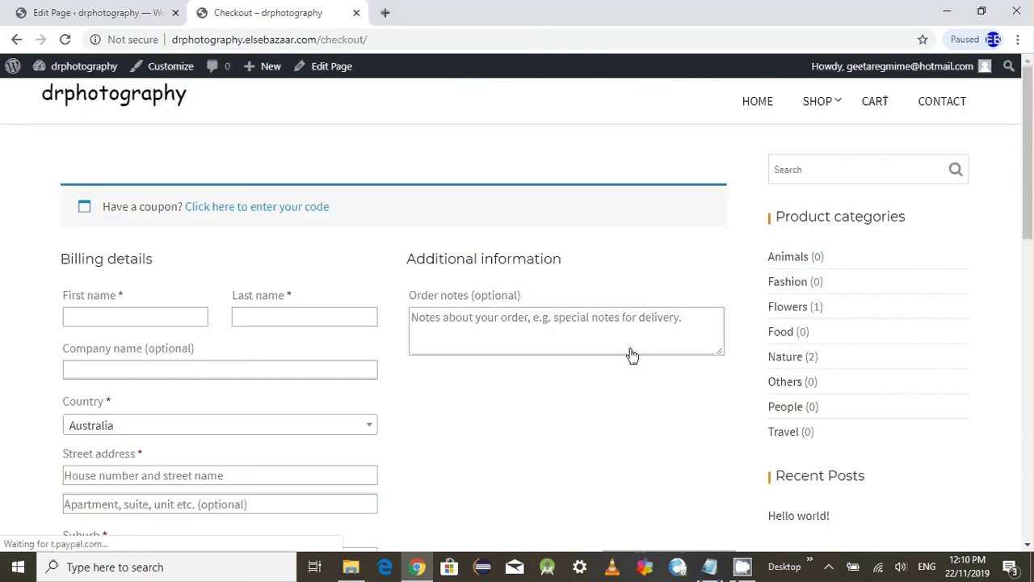
Step: Examine the billing fields, order summary and PayPal payment options on the checkout page reached from the cart
scroll(626, 353, "down", 4)
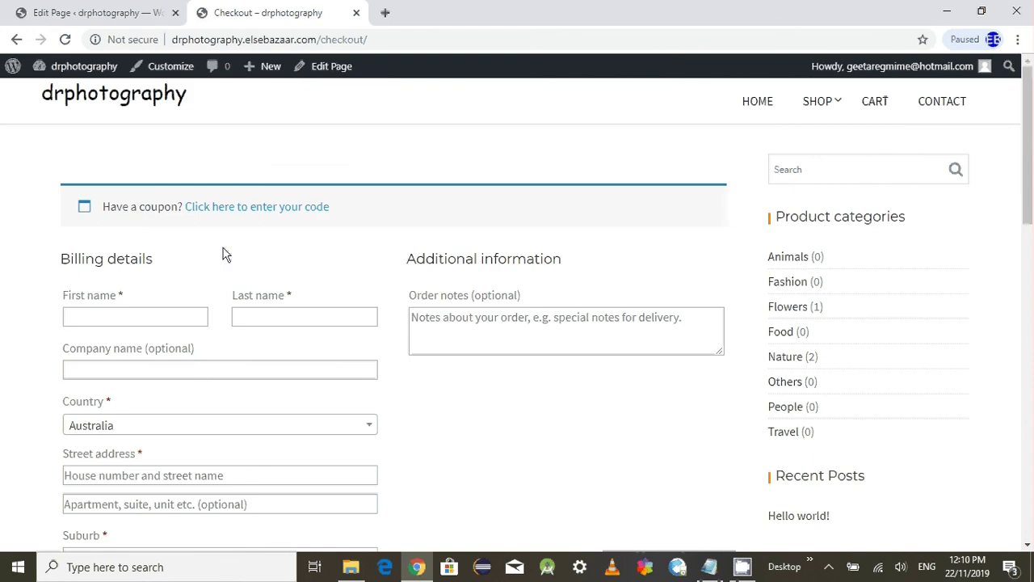
scroll(428, 378, "down", 4)
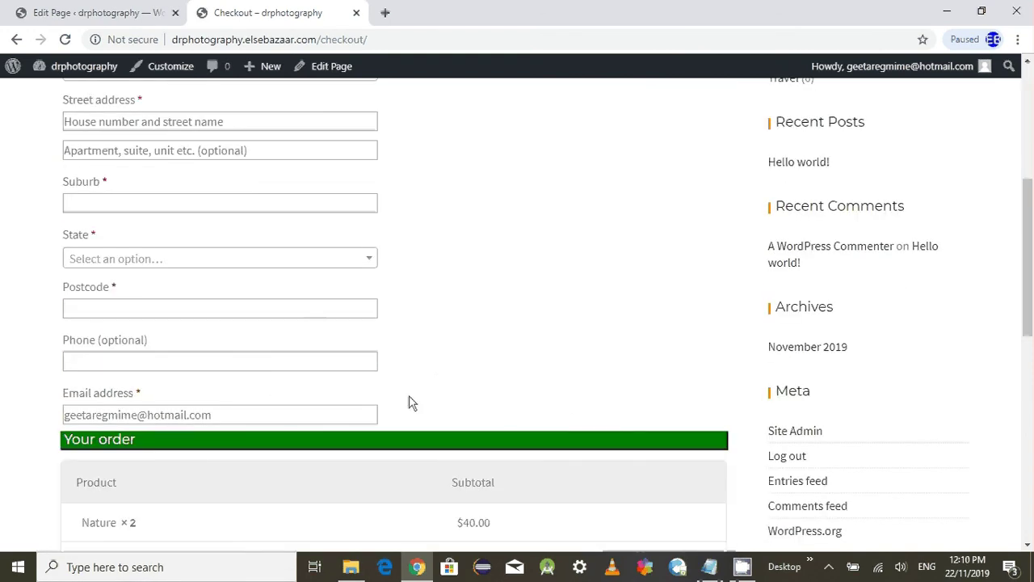
scroll(542, 415, "down", 4)
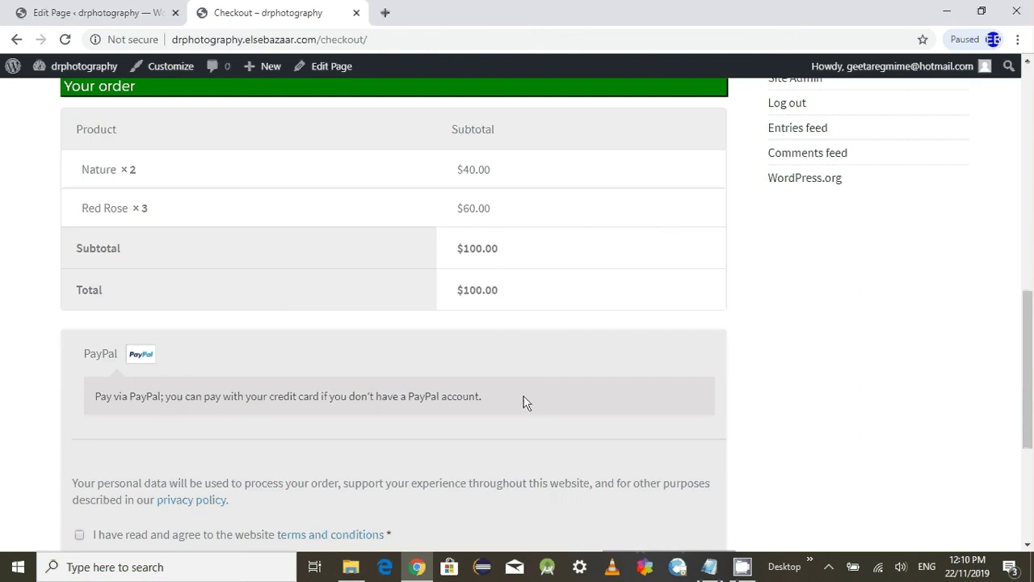
scroll(468, 291, "up", 7)
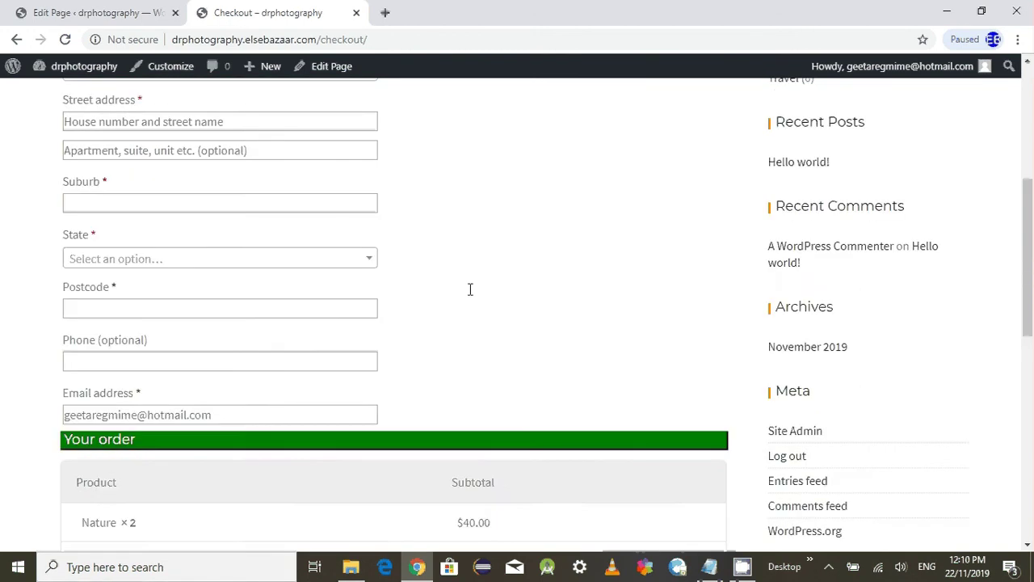
scroll(601, 299, "down", 15)
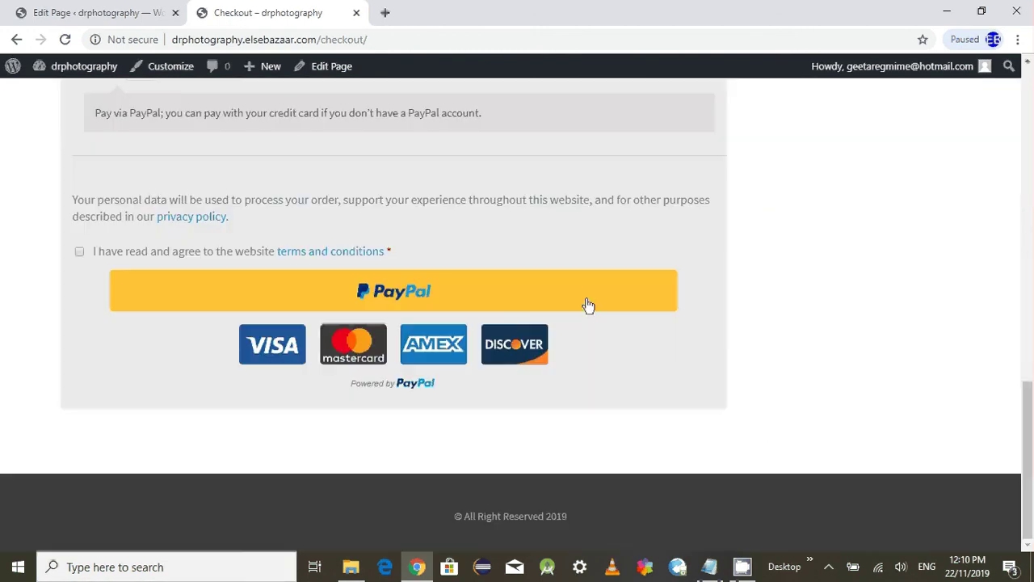
scroll(542, 353, "up", 15)
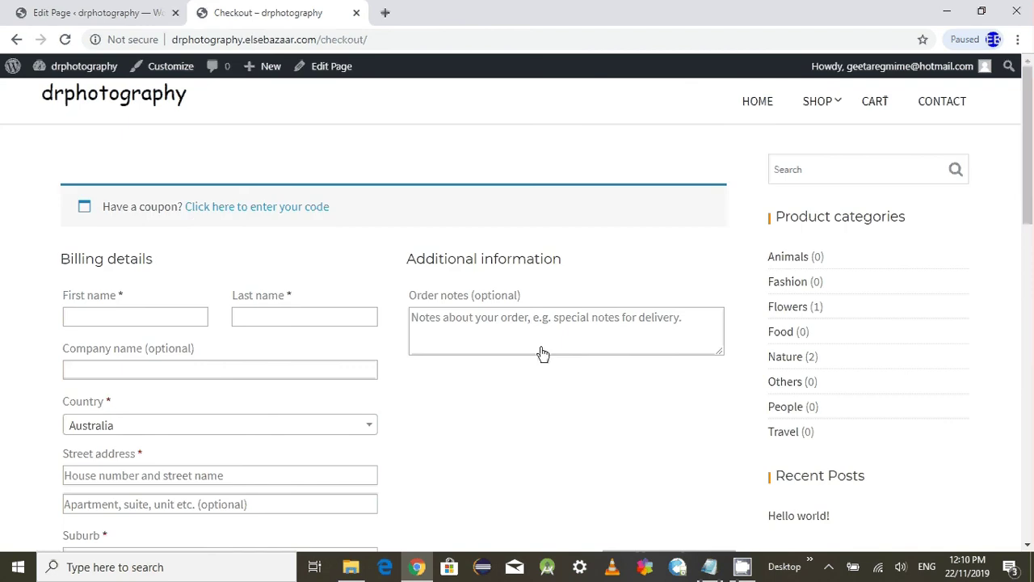